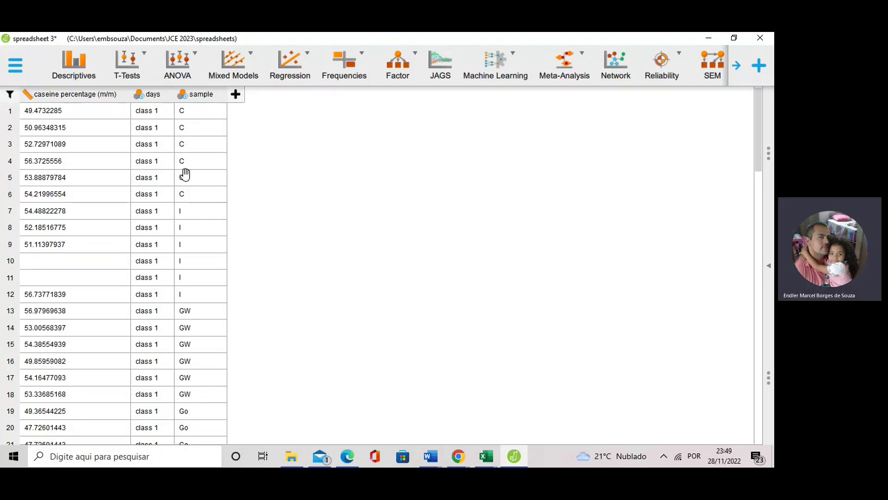
- Look through the caseine percentage, days and sample columns of the dataset from class 1 to class 3
scroll(179, 199, "down", 1)
scroll(175, 216, "up", 1)
scroll(144, 153, "down", 6)
scroll(150, 181, "down", 15)
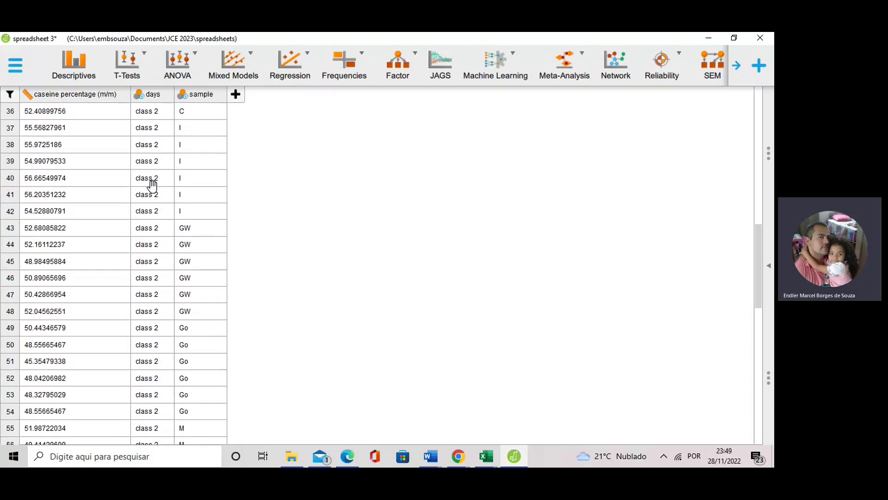
scroll(152, 186, "up", 20)
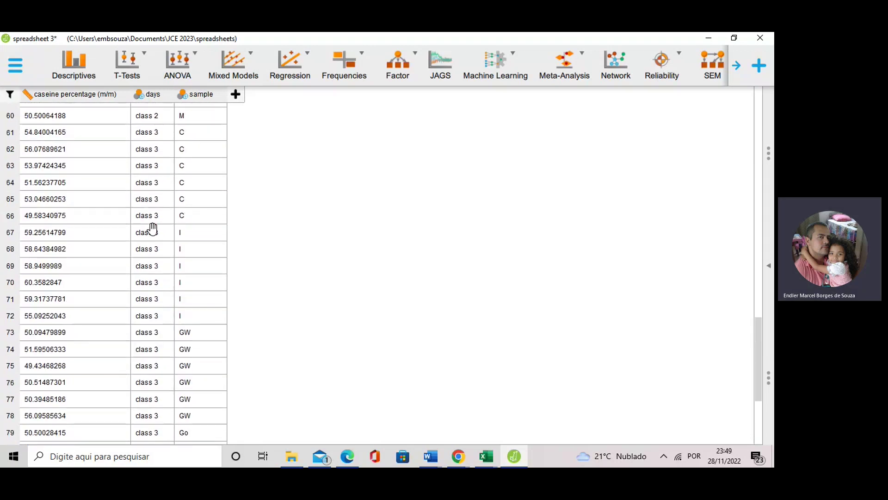
scroll(153, 228, "up", 3)
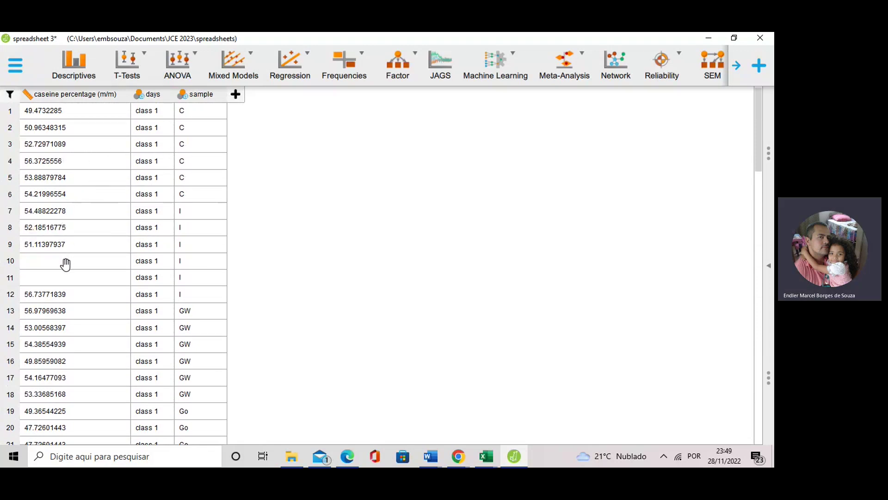
- Add a new Descriptive Statistics analysis and expand the existing one for caseine percentage split by sample
left_click(86, 80)
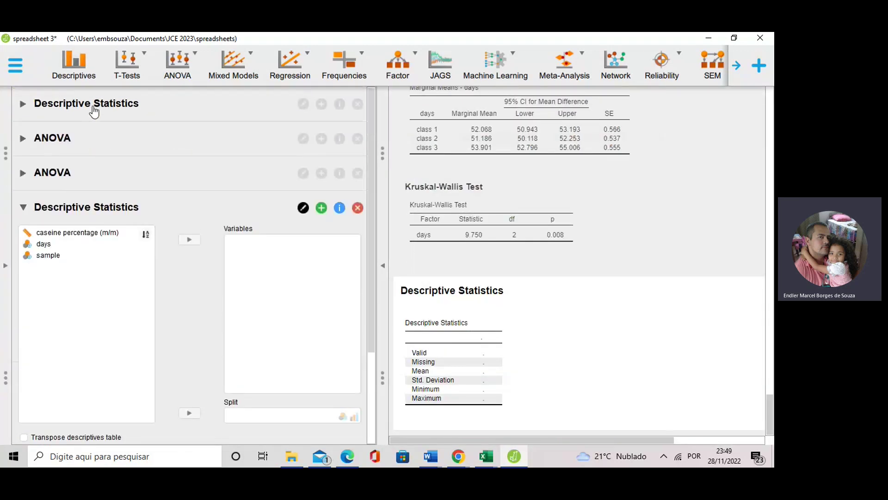
left_click(95, 104)
scroll(39, 291, "down", 10)
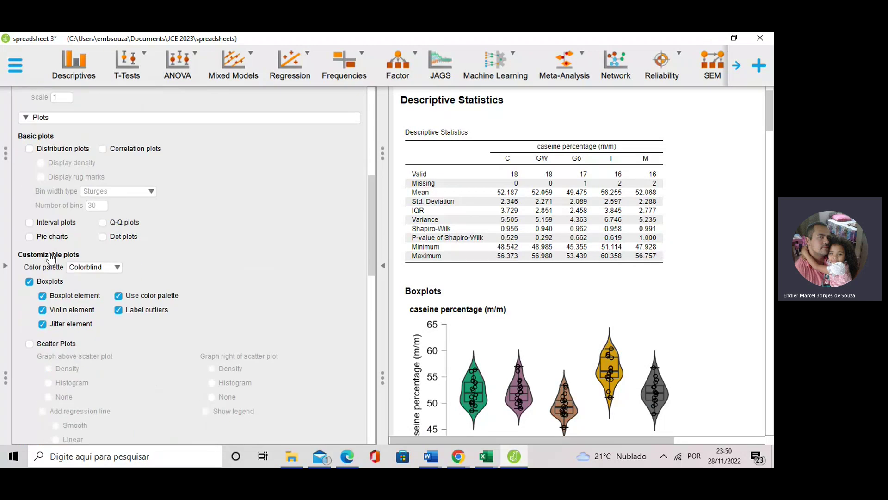
scroll(38, 354, "up", 8)
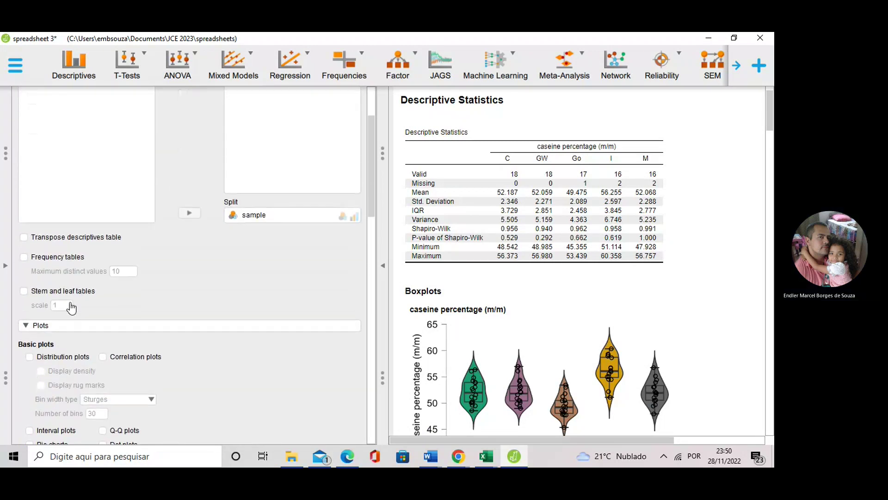
scroll(102, 276, "down", 6)
scroll(103, 275, "down", 8)
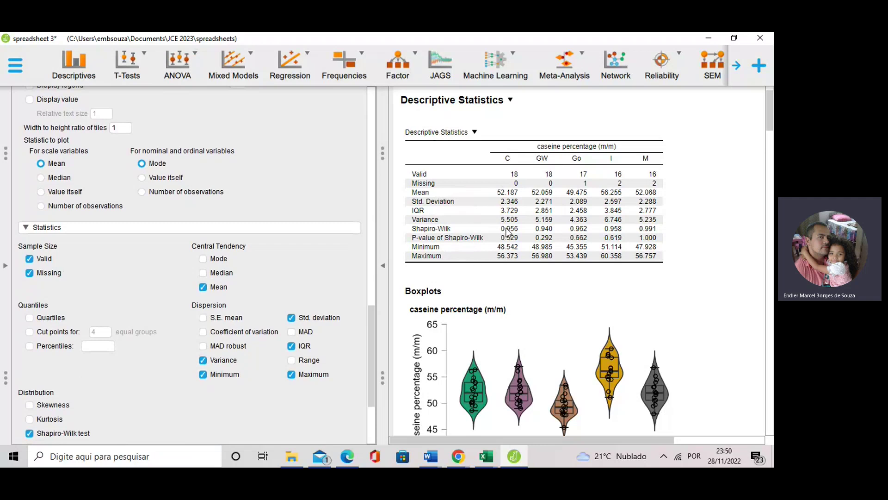
- Examine the descriptives table and boxplots of caseine percentage by sample, along with the plot and statistics options selected for them
scroll(497, 215, "down", 3)
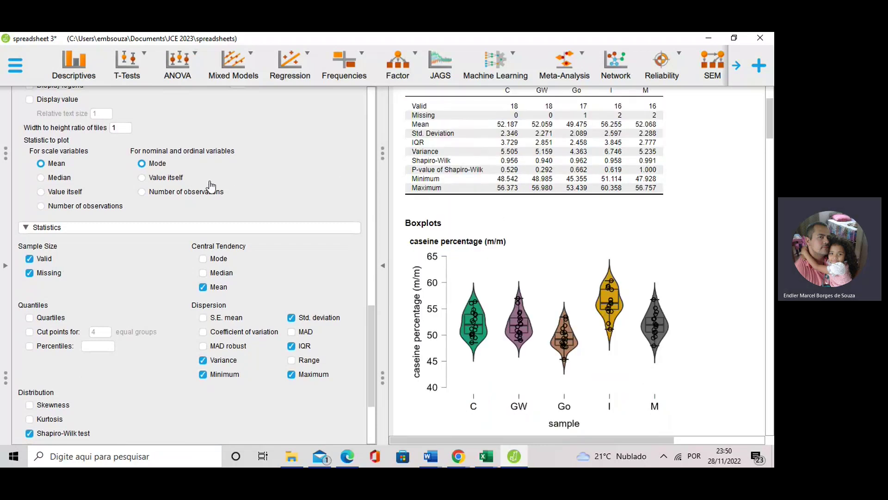
scroll(62, 192, "up", 6)
scroll(63, 194, "down", 6)
scroll(64, 200, "up", 12)
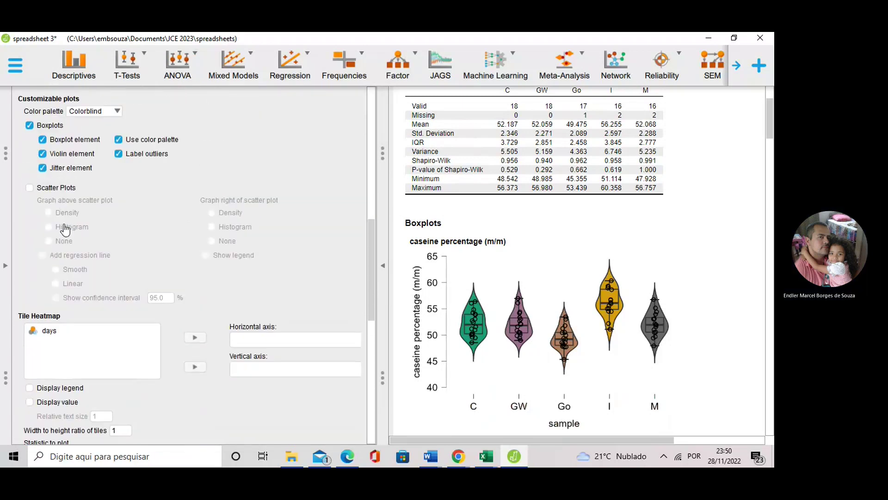
scroll(57, 258, "up", 5)
scroll(42, 324, "down", 2)
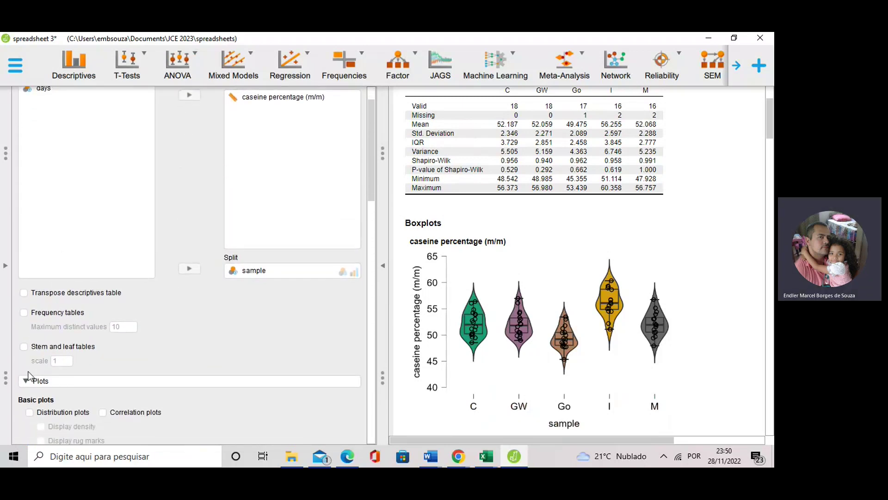
scroll(33, 376, "down", 5)
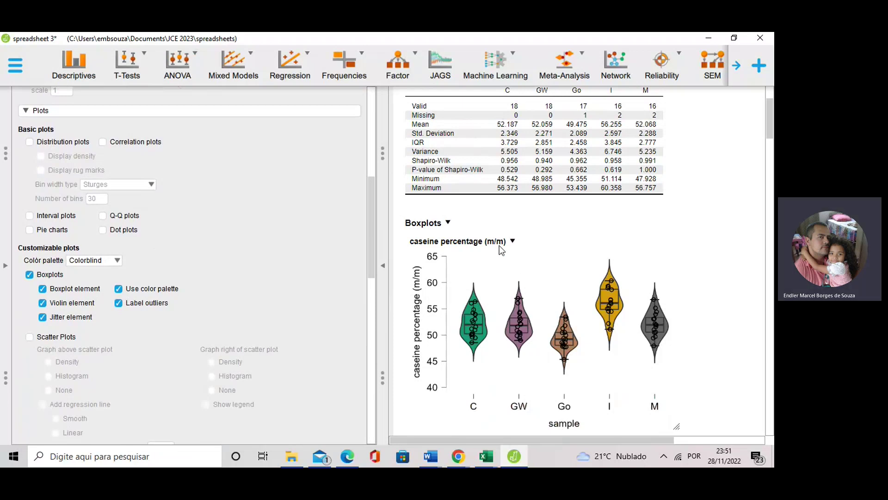
scroll(501, 260, "down", 1)
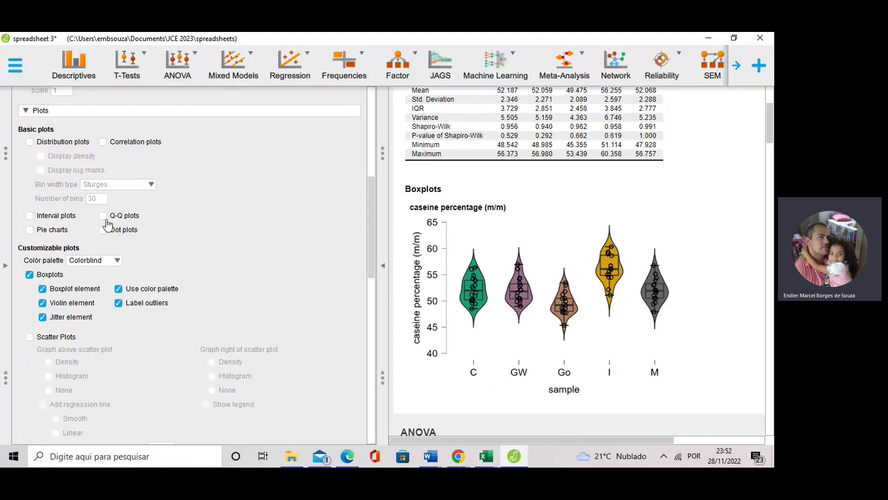
scroll(106, 222, "up", 6)
scroll(94, 188, "down", 15)
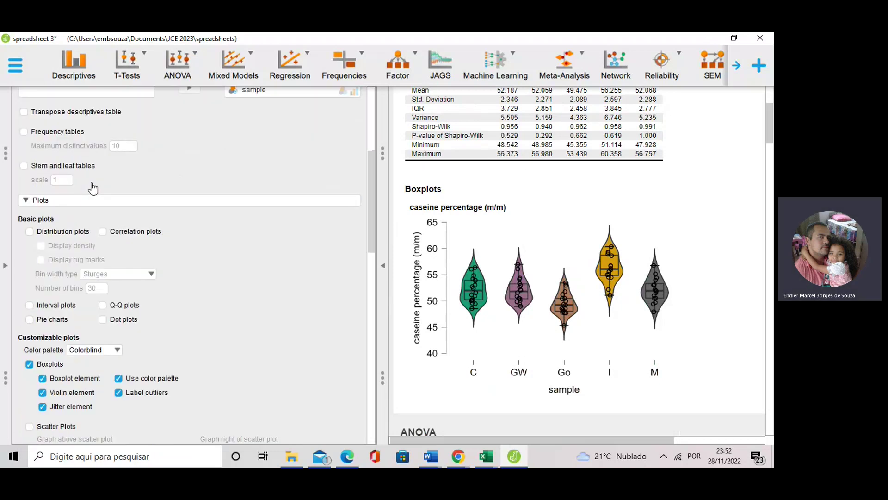
scroll(499, 171, "up", 1)
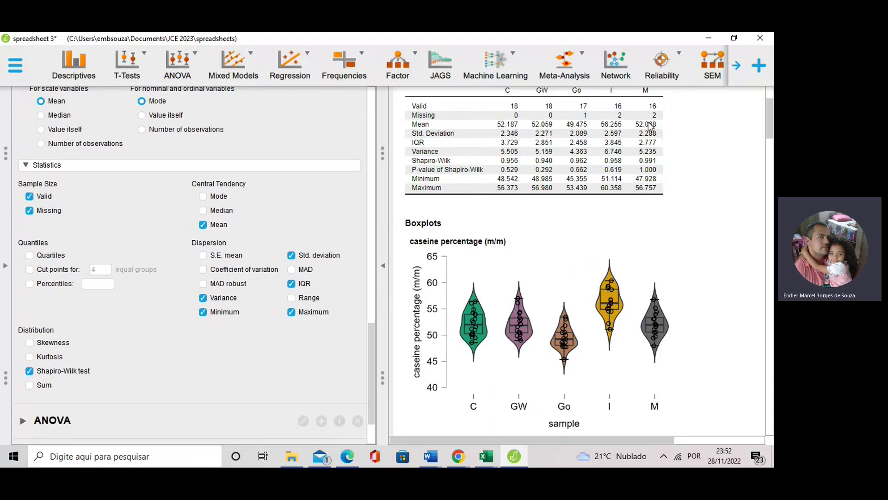
scroll(234, 218, "down", 3)
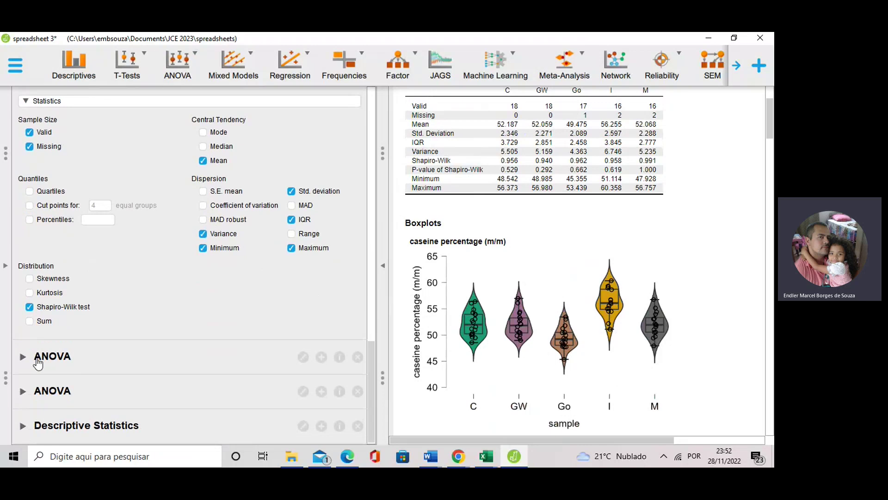
- Expand the ANOVA of caseine percentage by sample and examine its ANOVA table, descriptives plot and assumption checks
left_click(50, 364)
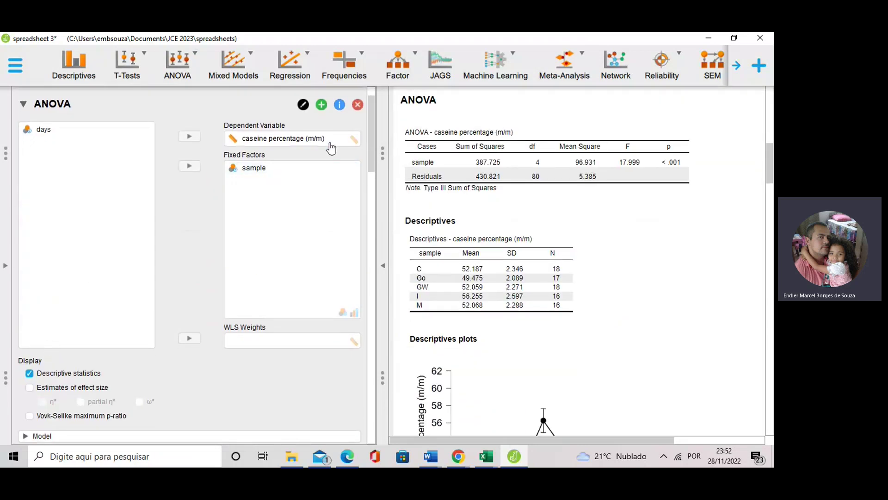
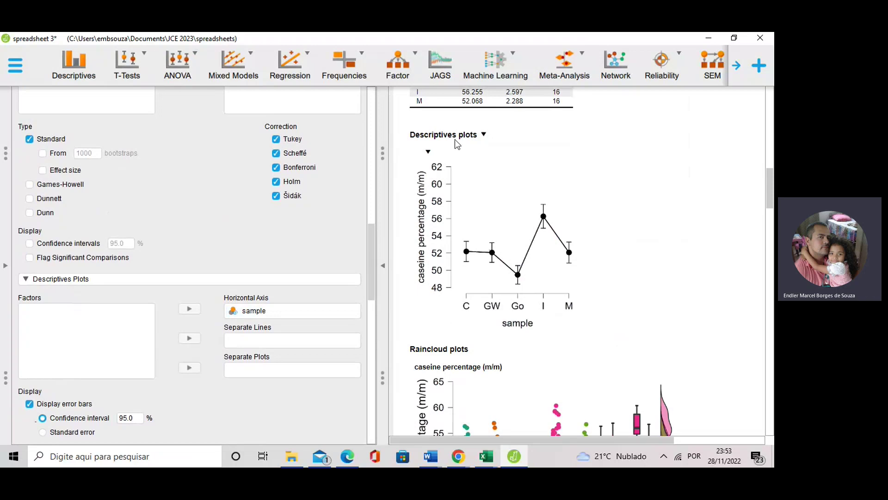
scroll(481, 194, "up", 3)
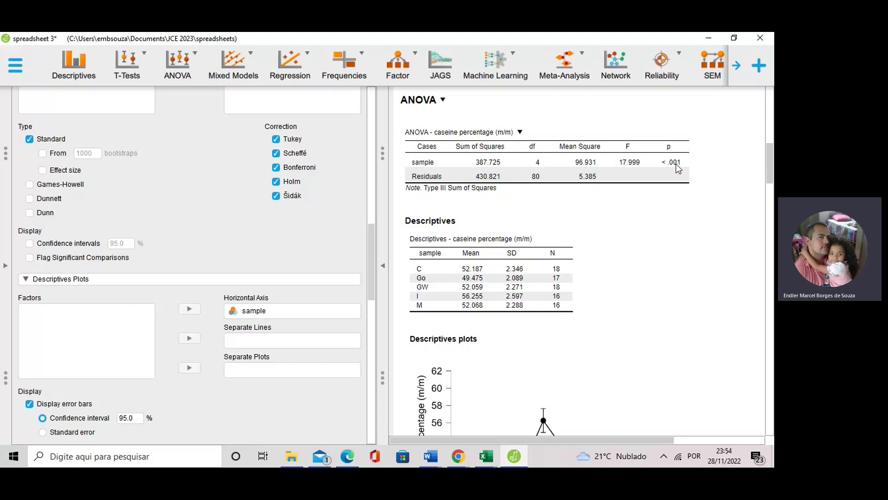
scroll(602, 216, "down", 3)
scroll(512, 265, "down", 10)
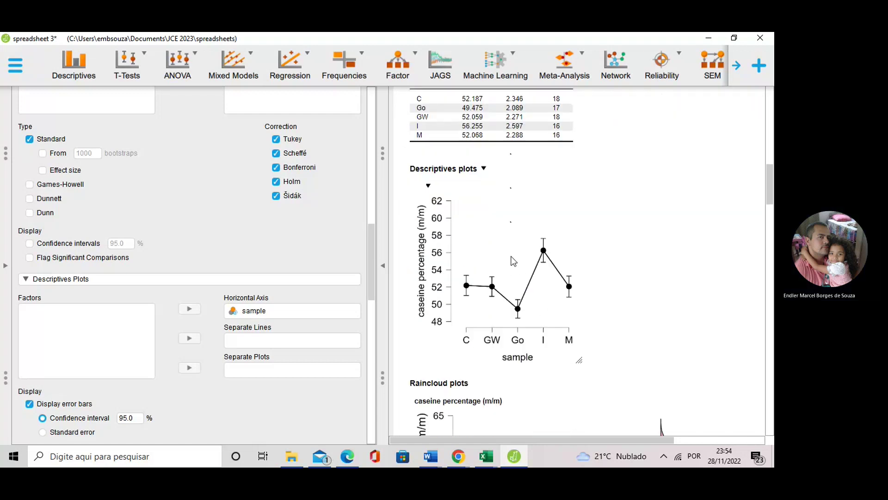
scroll(510, 220, "down", 4)
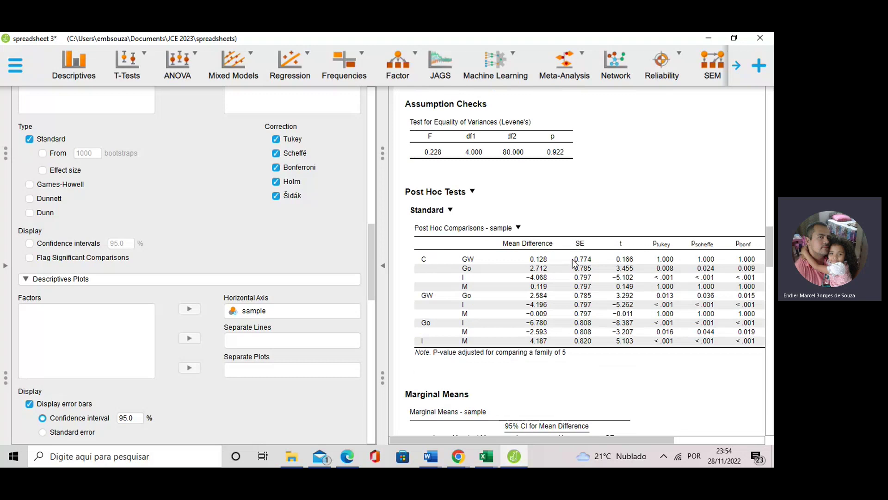
- Check the ANOVA's raincloud, marginal means, simple effects and Kruskal-Wallis settings, and read the post hoc comparisons between samples
scroll(65, 204, "down", 8)
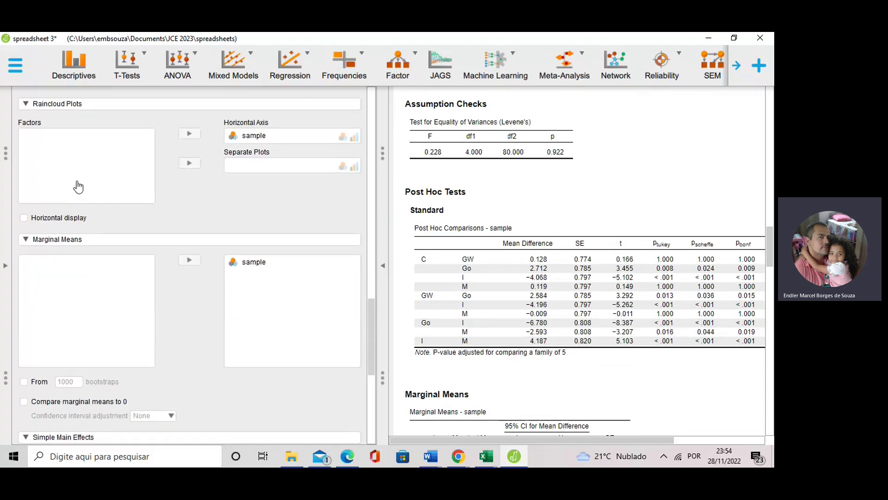
scroll(76, 194, "down", 10)
scroll(75, 226, "up", 10)
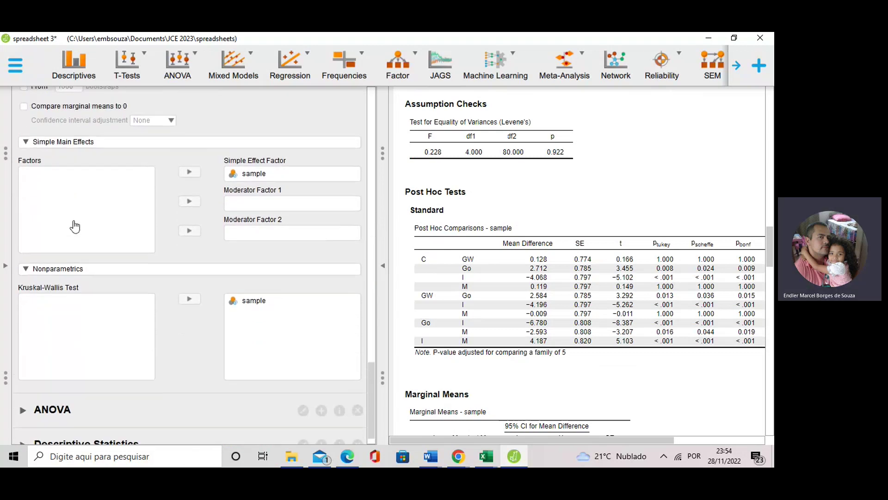
scroll(93, 248, "up", 10)
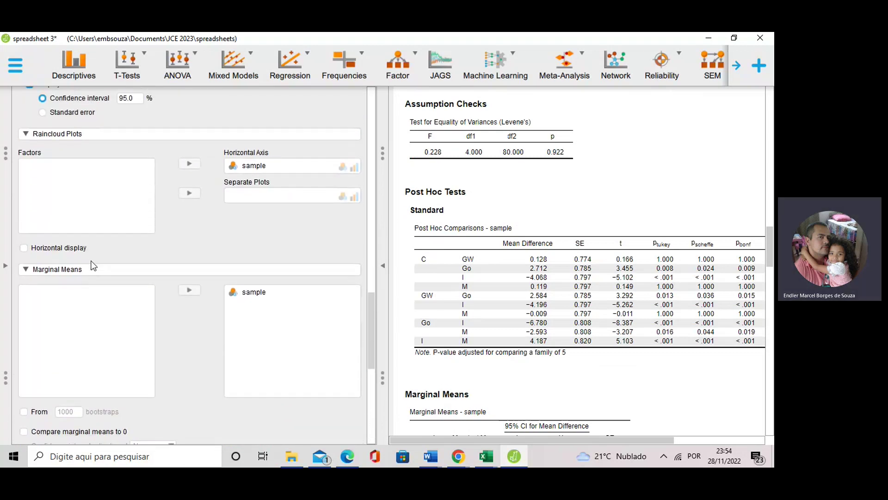
scroll(74, 259, "up", 5)
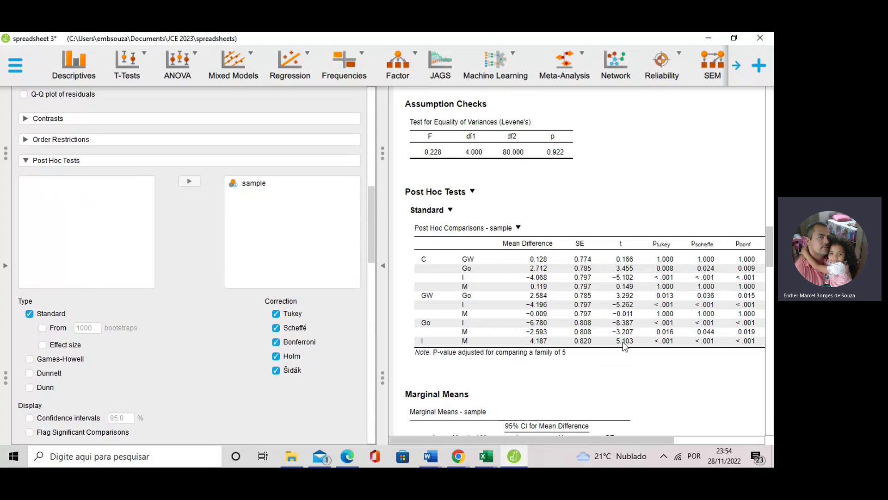
mouse_move(572, 440)
left_mouse_down()
mouse_move(660, 432)
mouse_move(578, 432)
left_mouse_up()
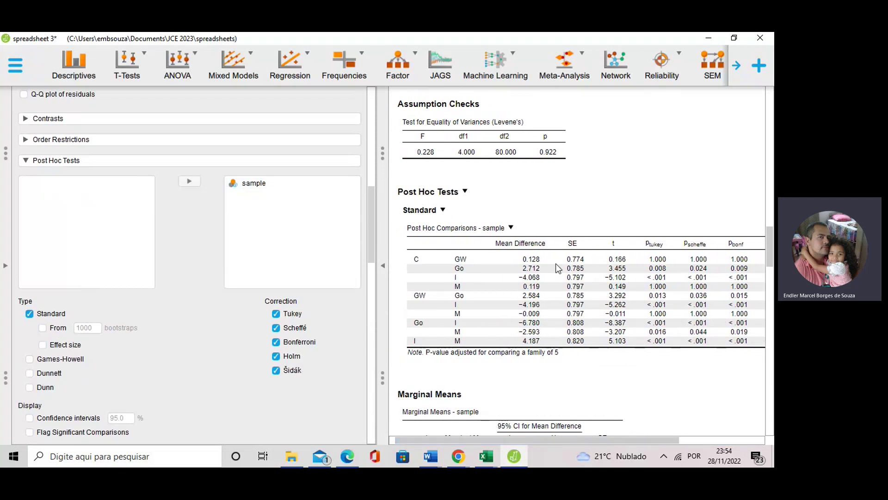
- Compare the samples' caseine percentages in the ANOVA's descriptives plot and raincloud plot
scroll(556, 265, "up", 3)
scroll(556, 265, "up", 6)
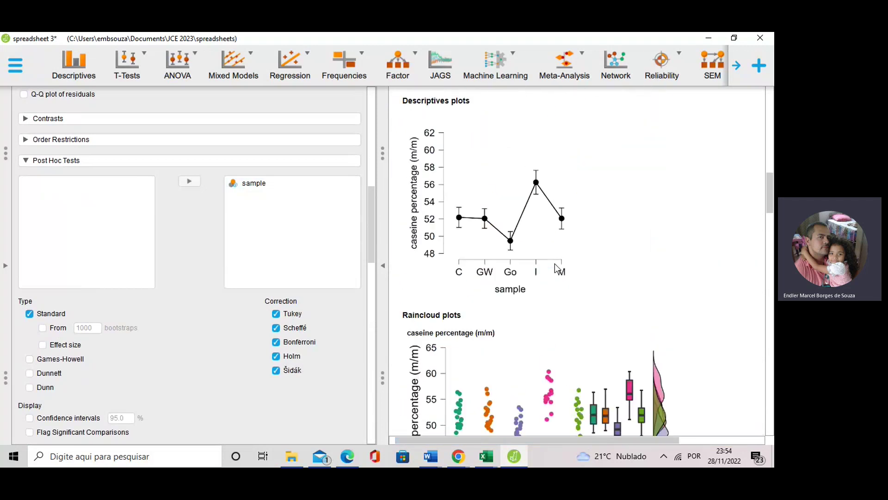
scroll(470, 229, "down", 3)
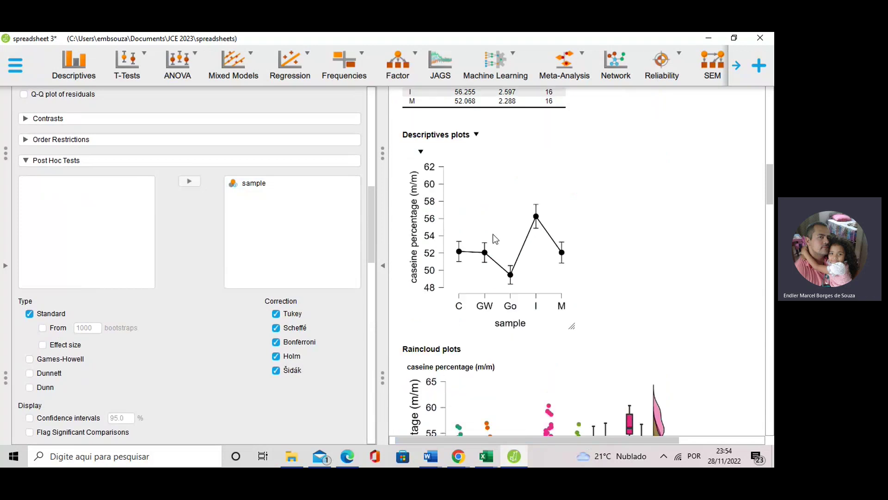
scroll(500, 219, "down", 1)
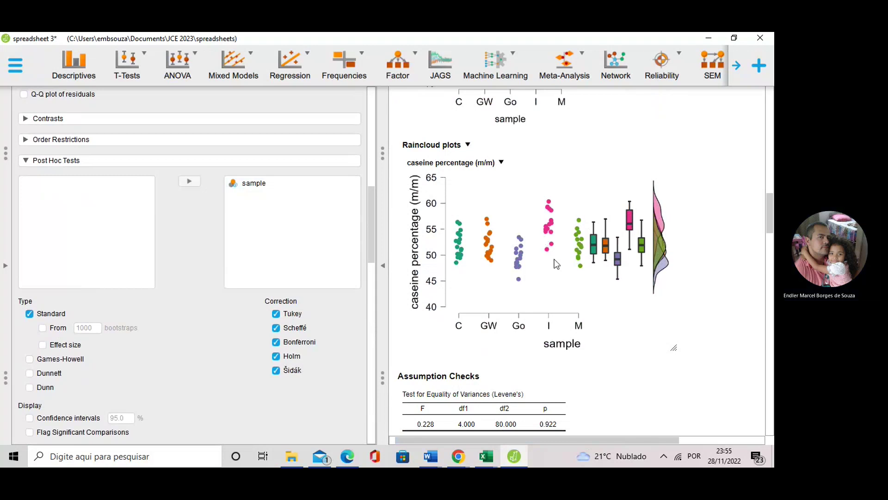
scroll(93, 250, "down", 2)
- Add the Welch and Brown-Forsythe homogeneity corrections to the ANOVA of caseine percentage by sample
scroll(99, 255, "up", 15)
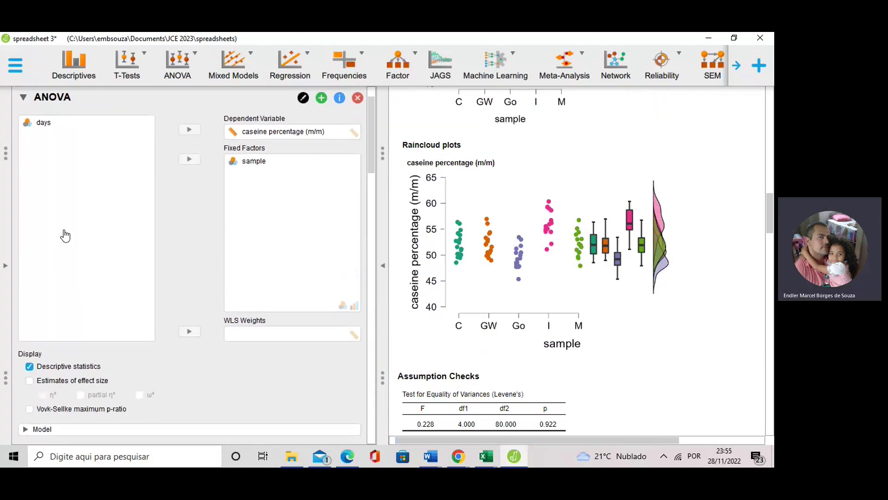
scroll(65, 241, "down", 2)
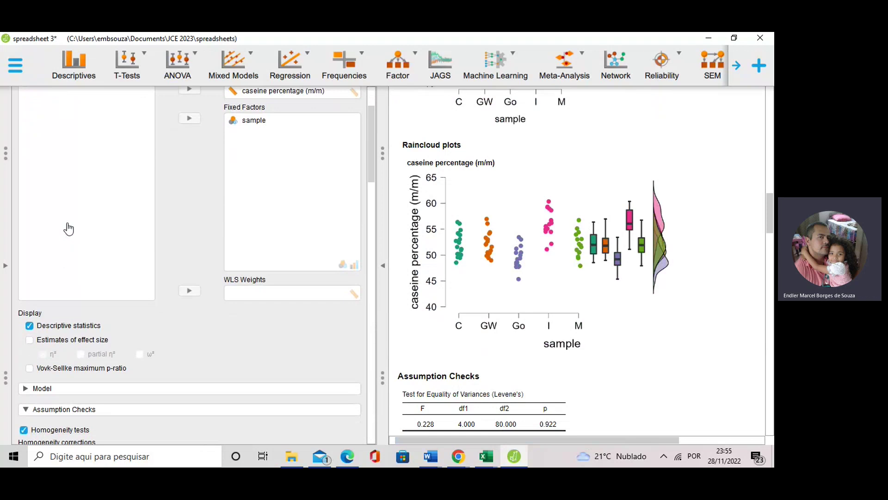
scroll(69, 229, "up", 4)
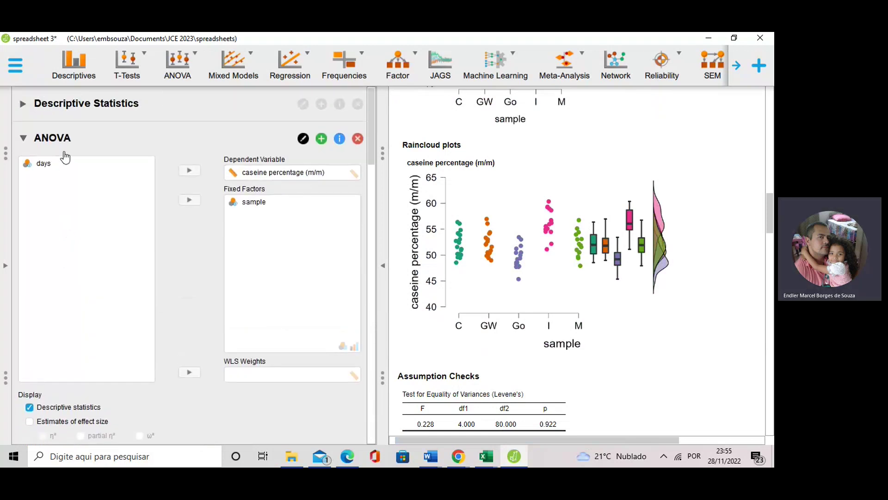
scroll(65, 180, "down", 15)
scroll(80, 141, "down", 1)
scroll(62, 143, "up", 1)
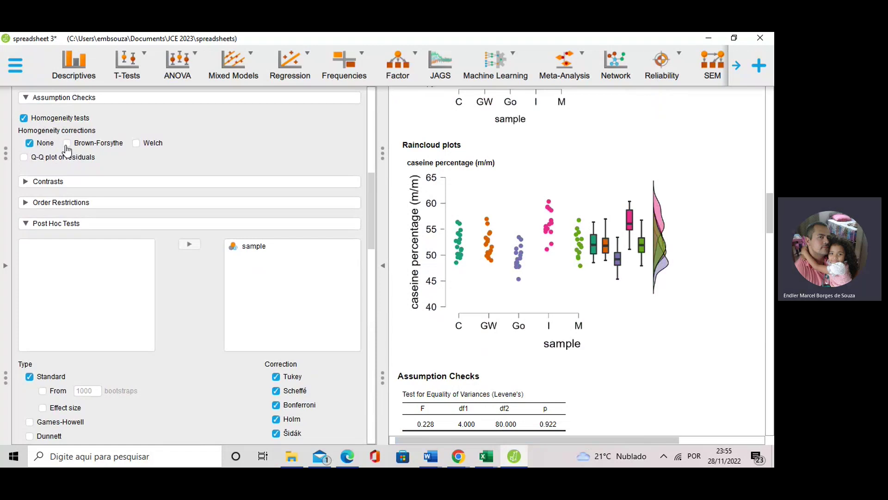
left_click(137, 143)
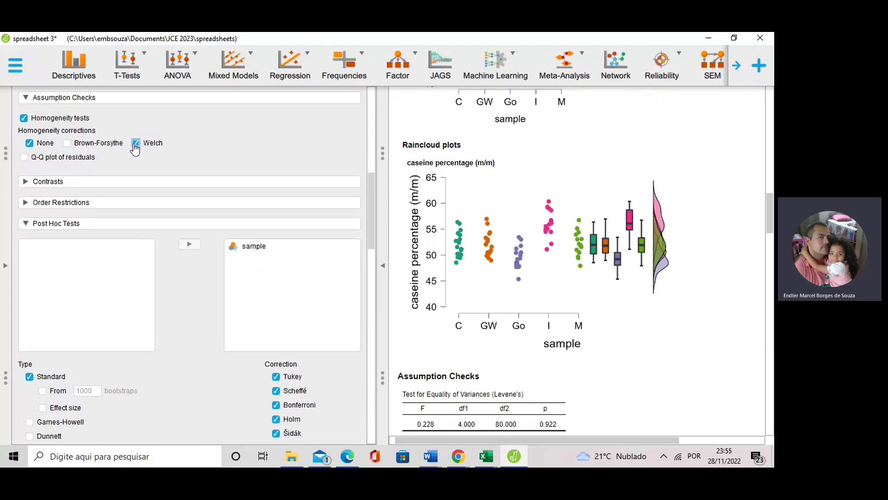
left_click(67, 143)
scroll(560, 157, "up", 8)
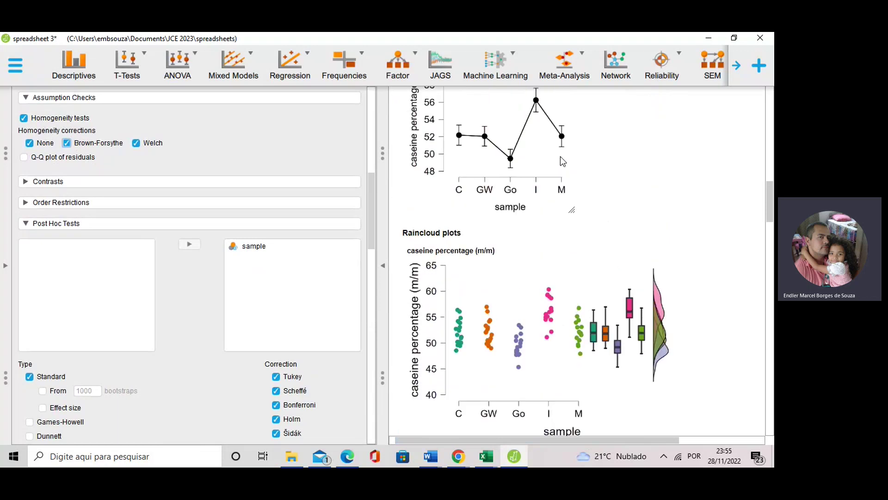
scroll(564, 164, "up", 15)
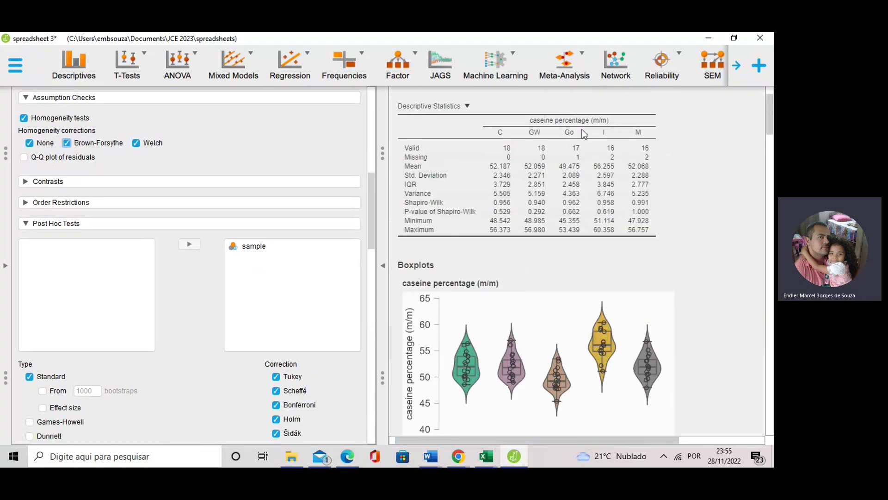
- Compare the uncorrected, Brown-Forsythe and Welch rows in the ANOVA table by sample, and review the caseine percentage boxplots
scroll(580, 153, "down", 7)
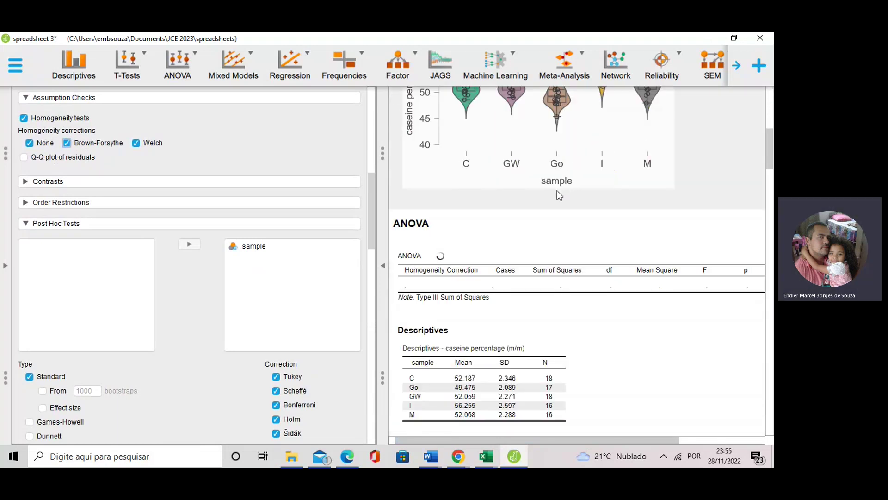
scroll(550, 185, "down", 1)
scroll(547, 208, "down", 1)
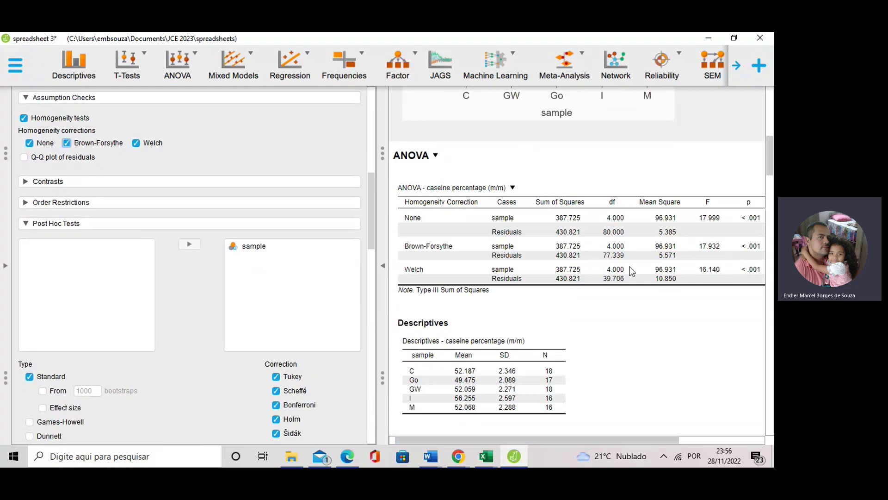
scroll(537, 273, "up", 2)
scroll(514, 234, "up", 7)
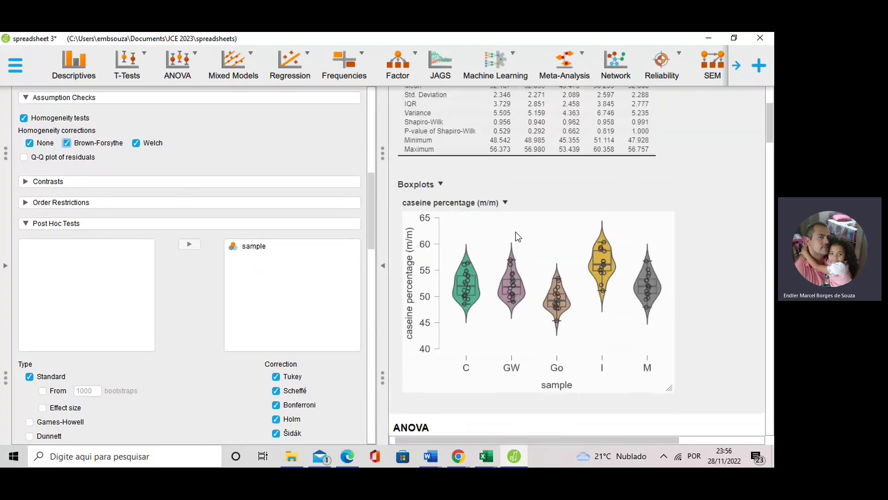
scroll(510, 235, "down", 7)
scroll(508, 248, "down", 10)
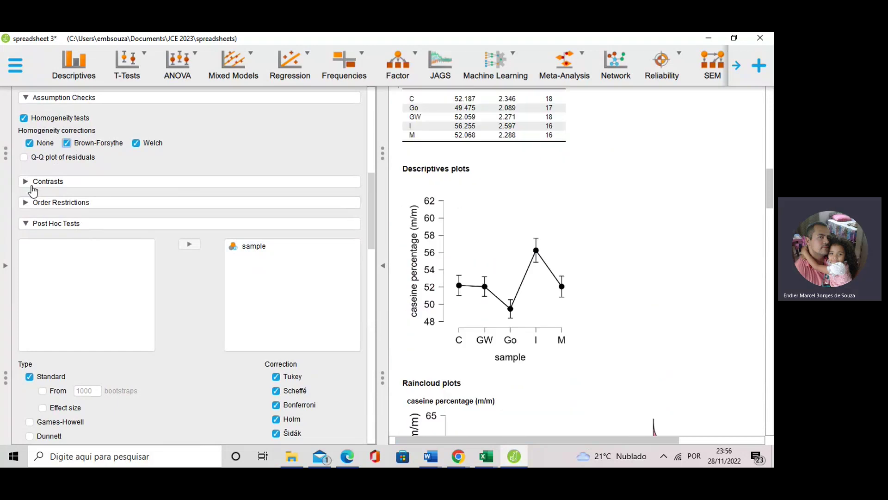
- Turn off the None, Brown-Forsythe and Welch homogeneity corrections in the ANOVA by sample, keeping the homogeneity tests enabled
scroll(59, 185, "up", 10)
scroll(62, 197, "down", 6)
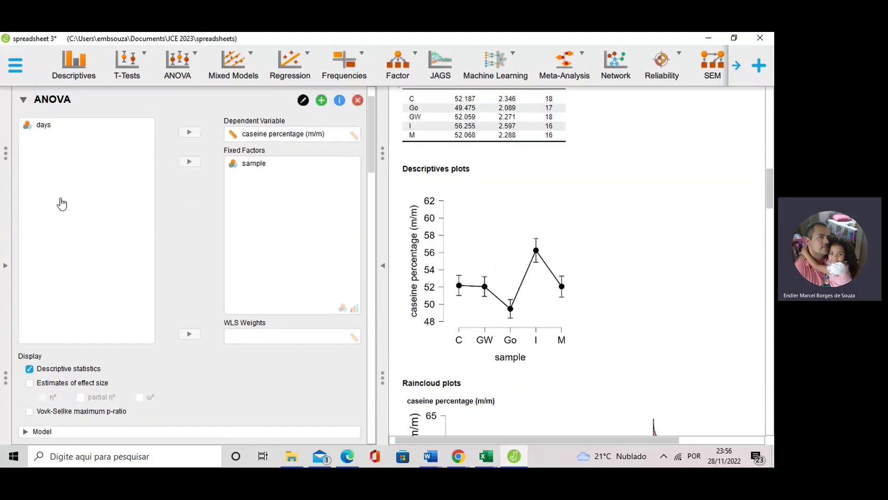
scroll(76, 190, "down", 1)
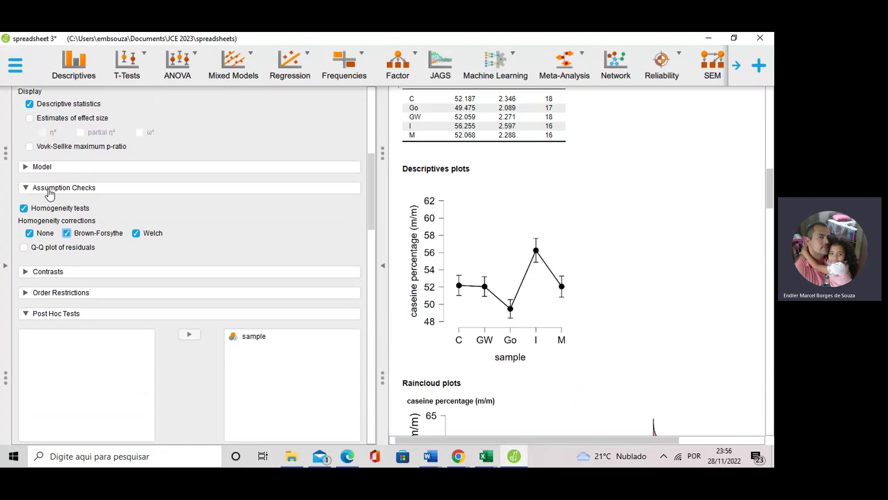
left_click(24, 209)
left_click(30, 233)
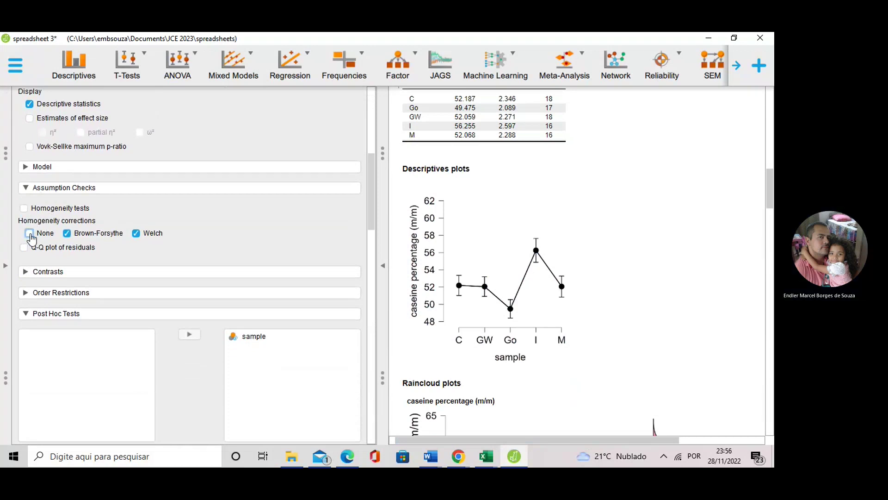
left_click(66, 233)
left_click(136, 233)
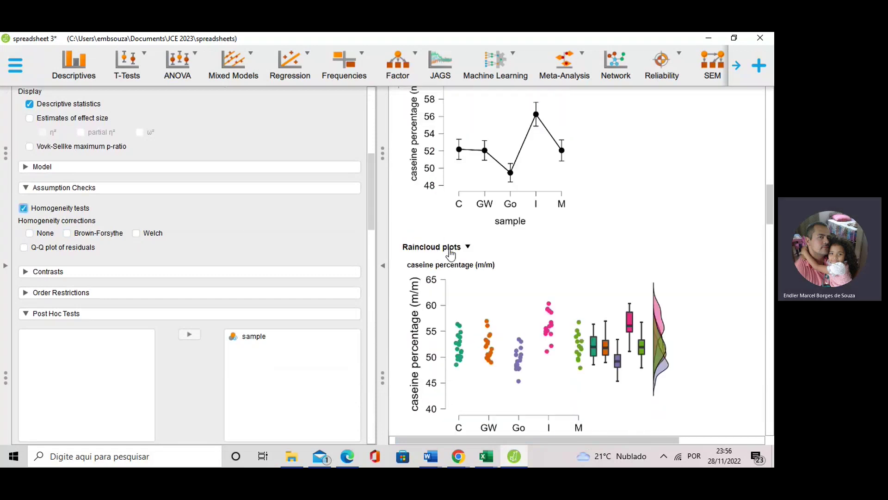
- Examine the ANOVA by sample's Levene's test, post hoc comparisons, marginal means and Kruskal-Wallis results
scroll(548, 314, "down", 15)
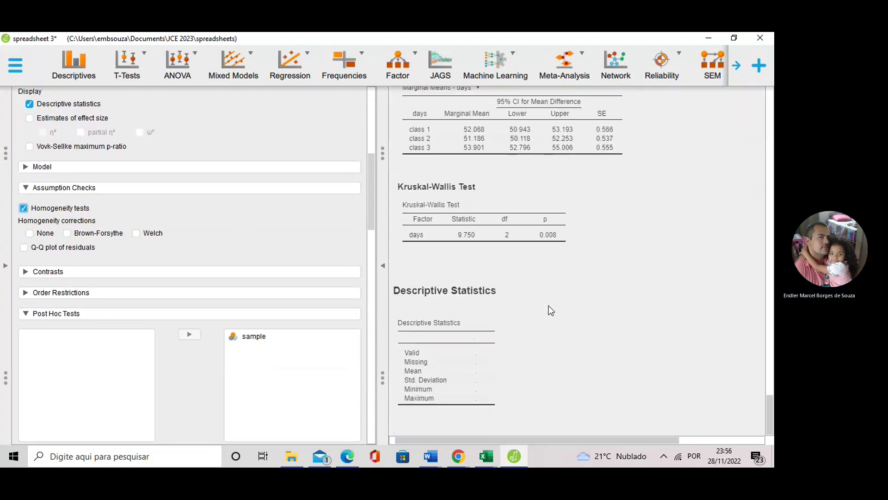
scroll(551, 310, "up", 10)
scroll(551, 310, "up", 5)
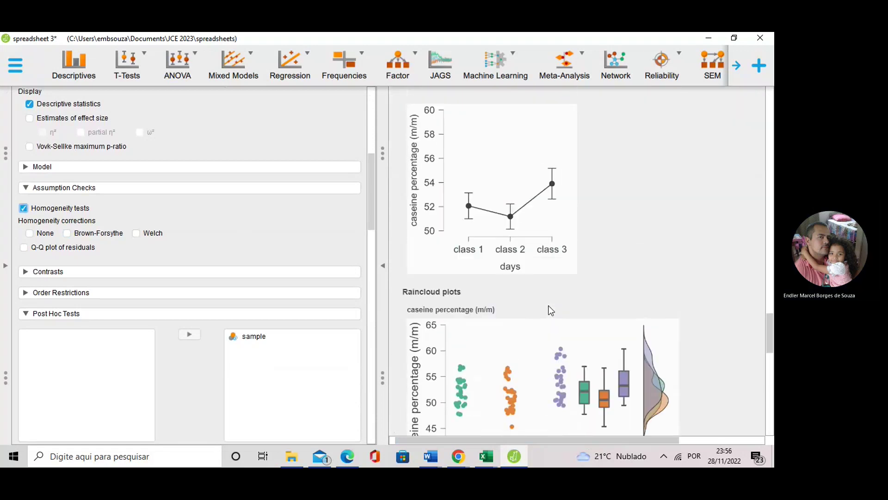
scroll(550, 310, "up", 2)
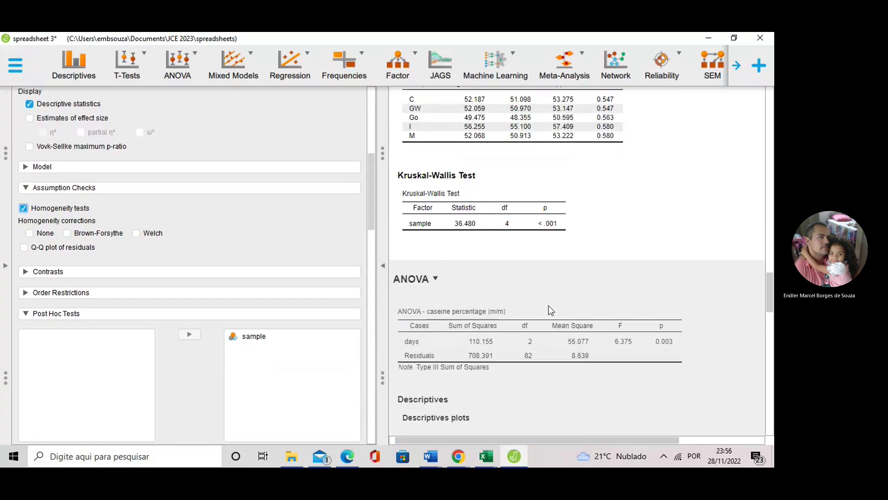
scroll(550, 310, "up", 7)
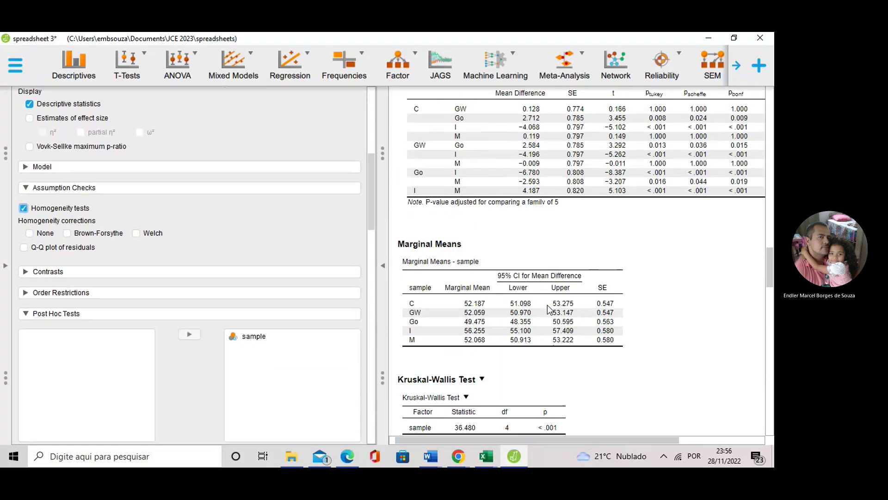
scroll(548, 304, "down", 1)
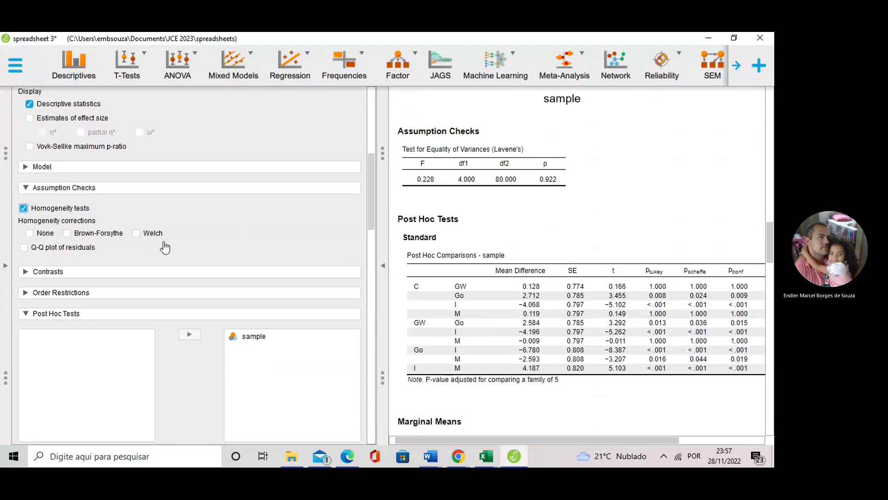
- Expand the ANOVA of caseine percentage by days and examine its ANOVA table, descriptives plot, raincloud plot and Levene's test
scroll(159, 249, "down", 10)
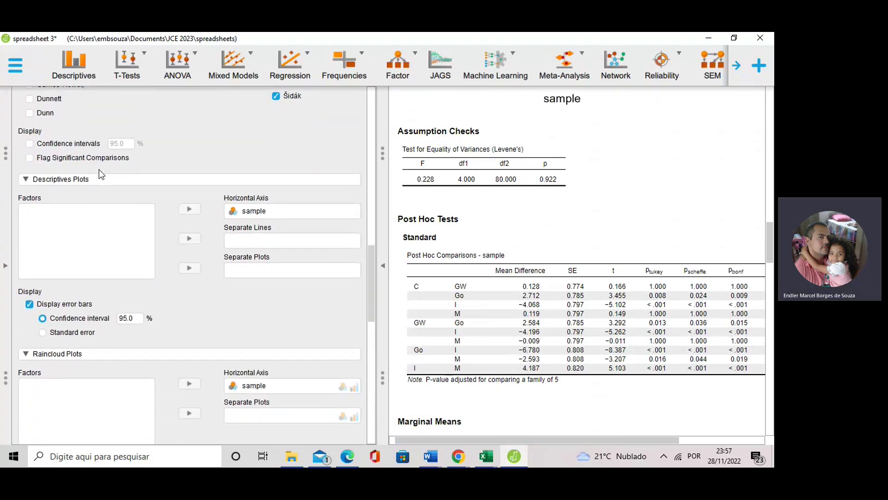
scroll(113, 190, "down", 10)
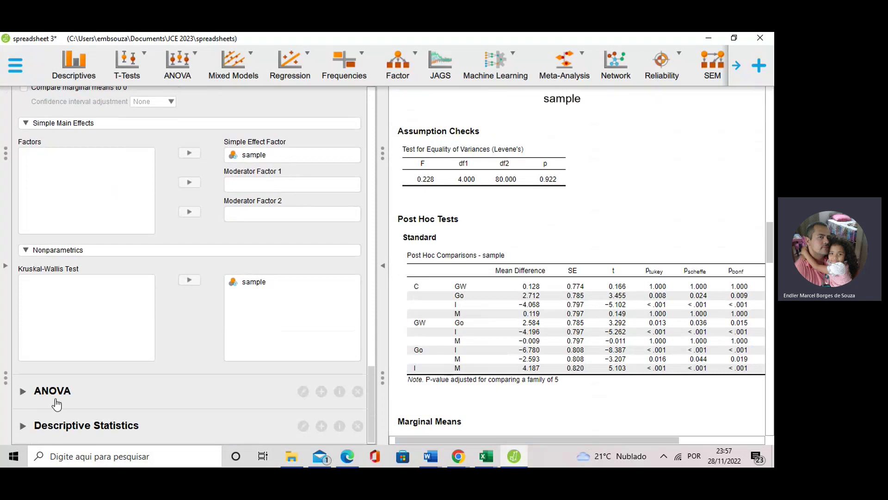
left_click(50, 393)
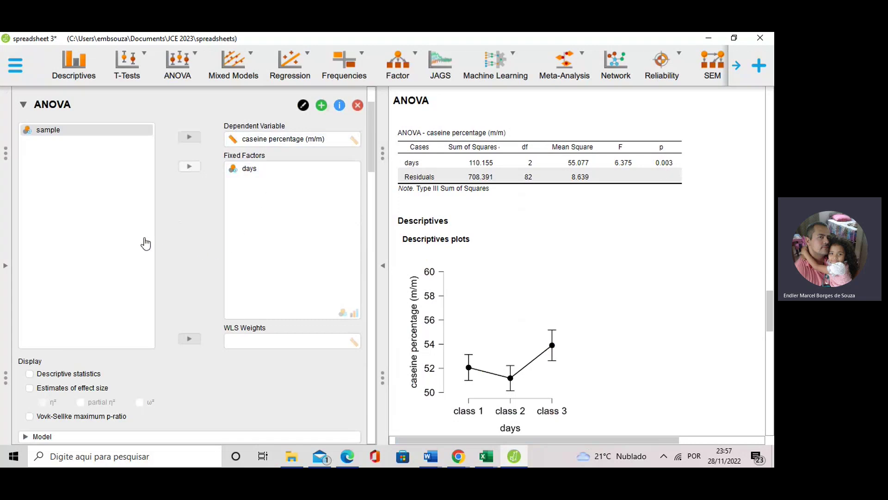
scroll(74, 235, "down", 4)
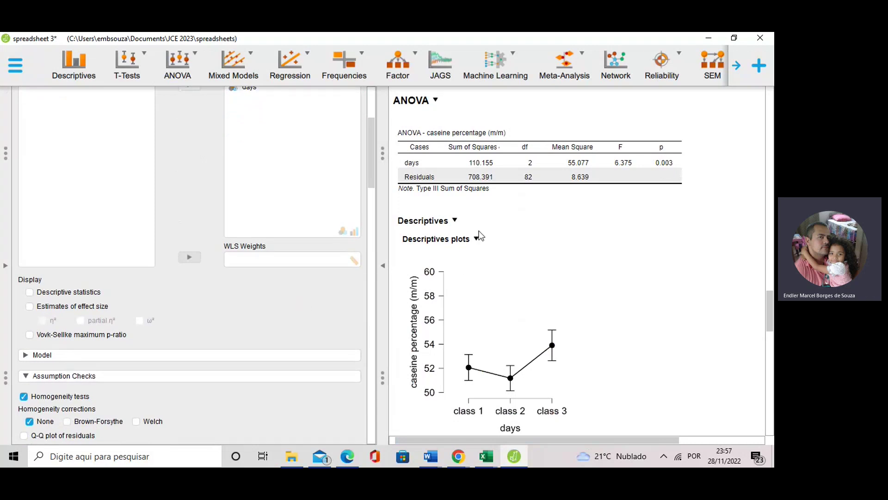
scroll(479, 229, "down", 10)
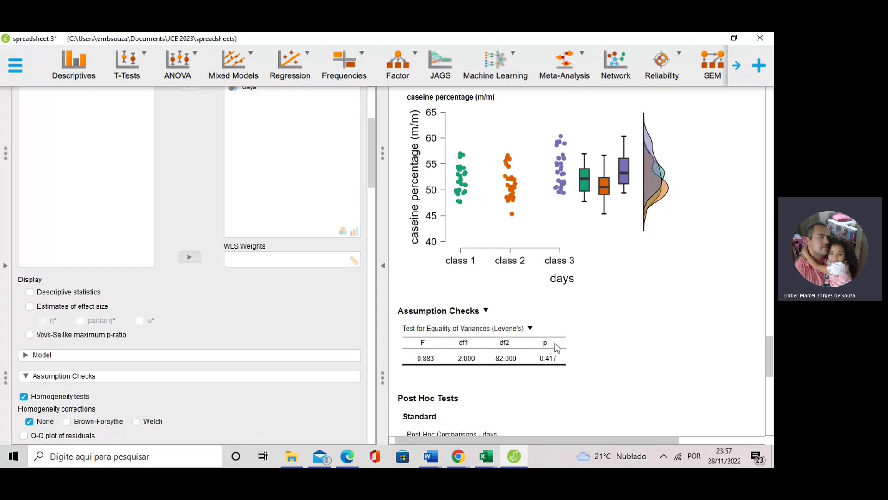
scroll(545, 265, "up", 5)
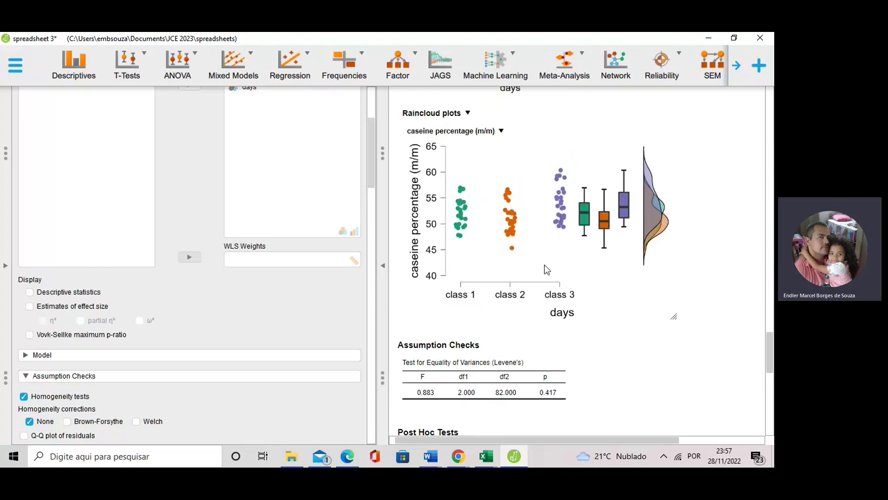
scroll(534, 268, "down", 2)
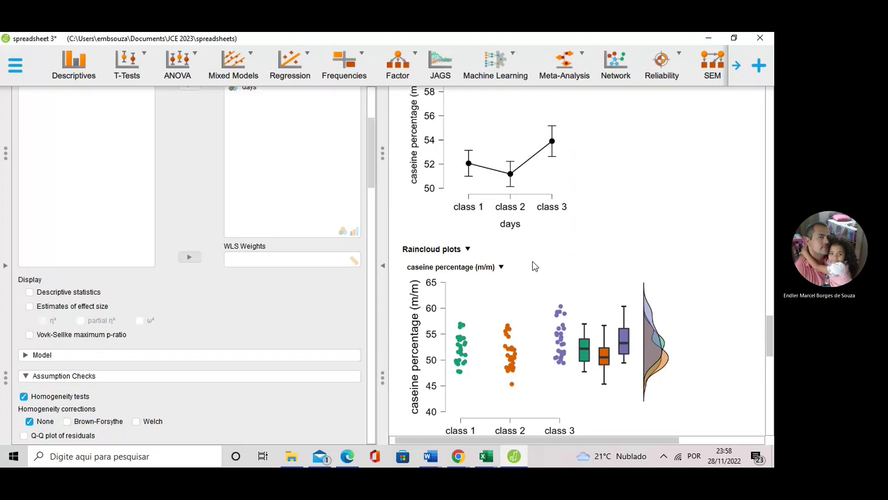
scroll(532, 261, "up", 3)
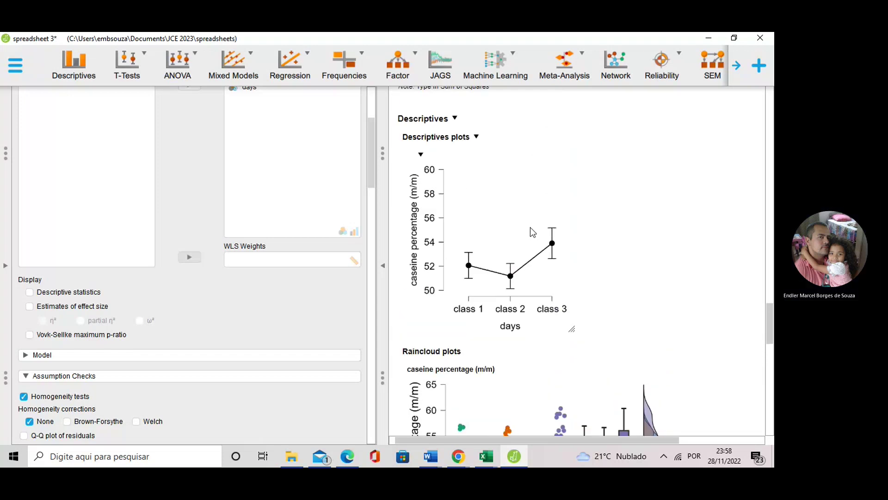